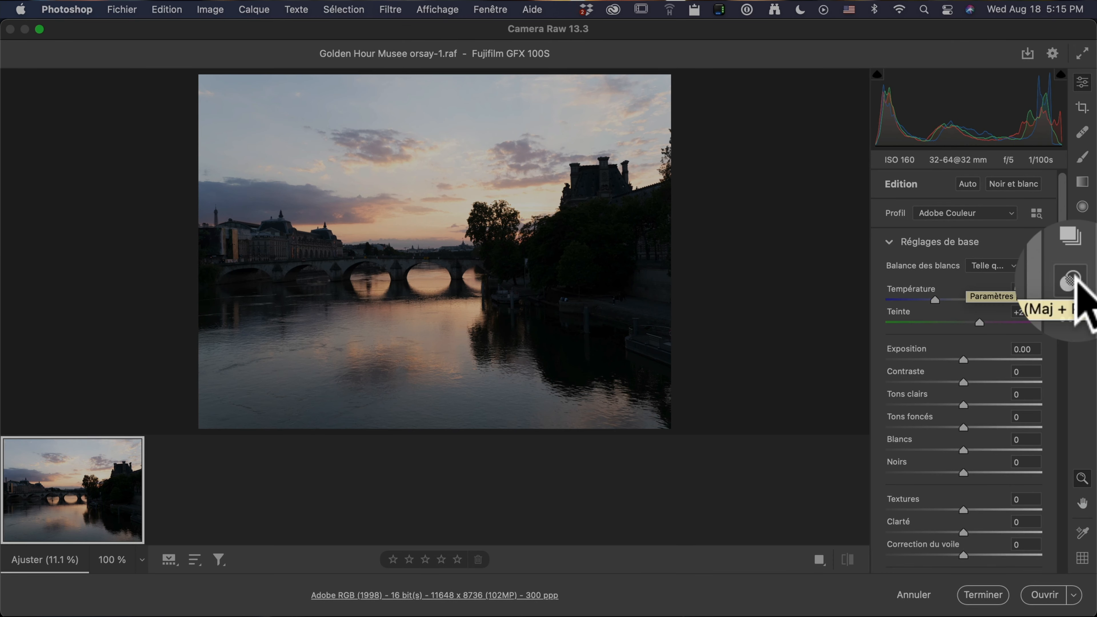
- Import the preset archive Photo Serge Lightroom Presets XMP.zip from the bundle's Lightroom Presets folder, under For Lightroom Classic 7.4 and after
{"action": "left_click", "coordinate": [1083, 281]}
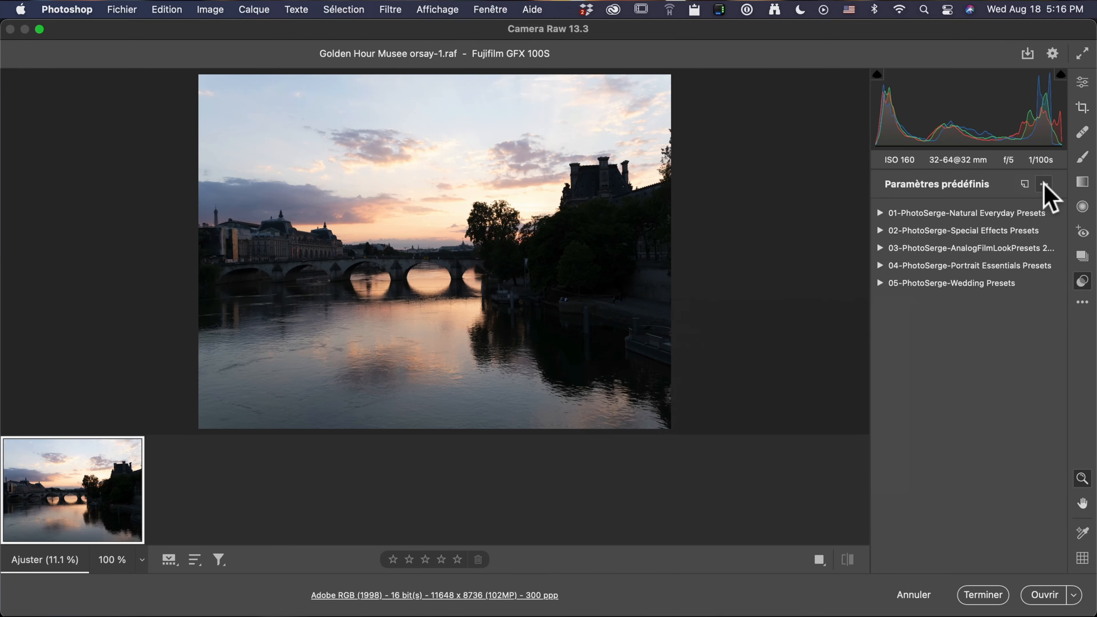
{"action": "left_click", "coordinate": [1045, 185]}
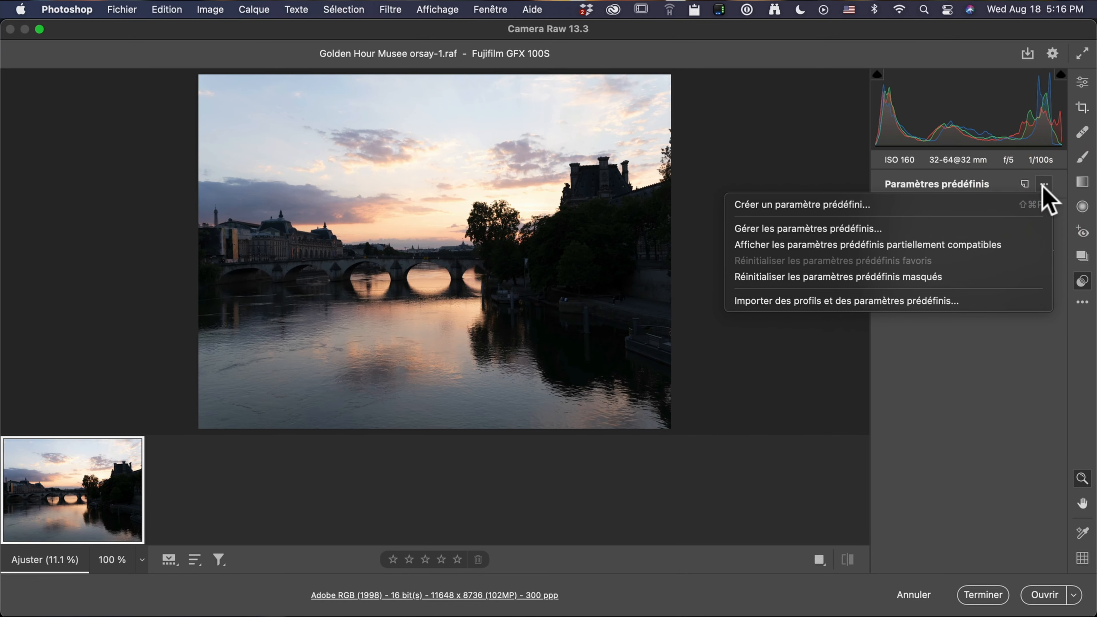
{"action": "left_click", "coordinate": [951, 303]}
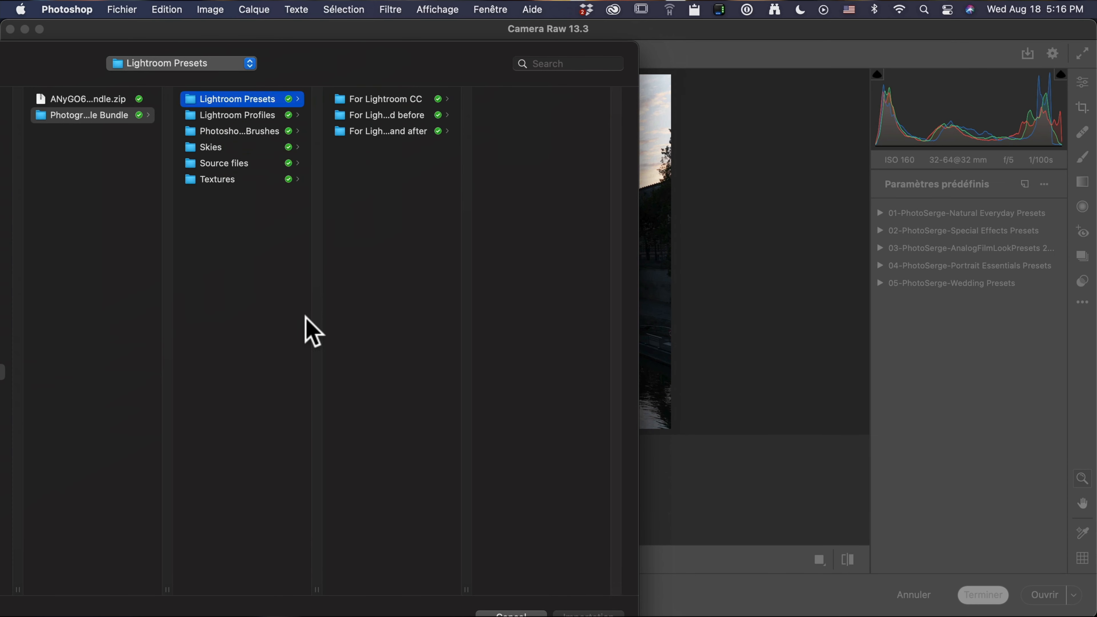
{"action": "left_click_drag", "start_coordinate": [321, 598], "coordinate": [370, 581]}
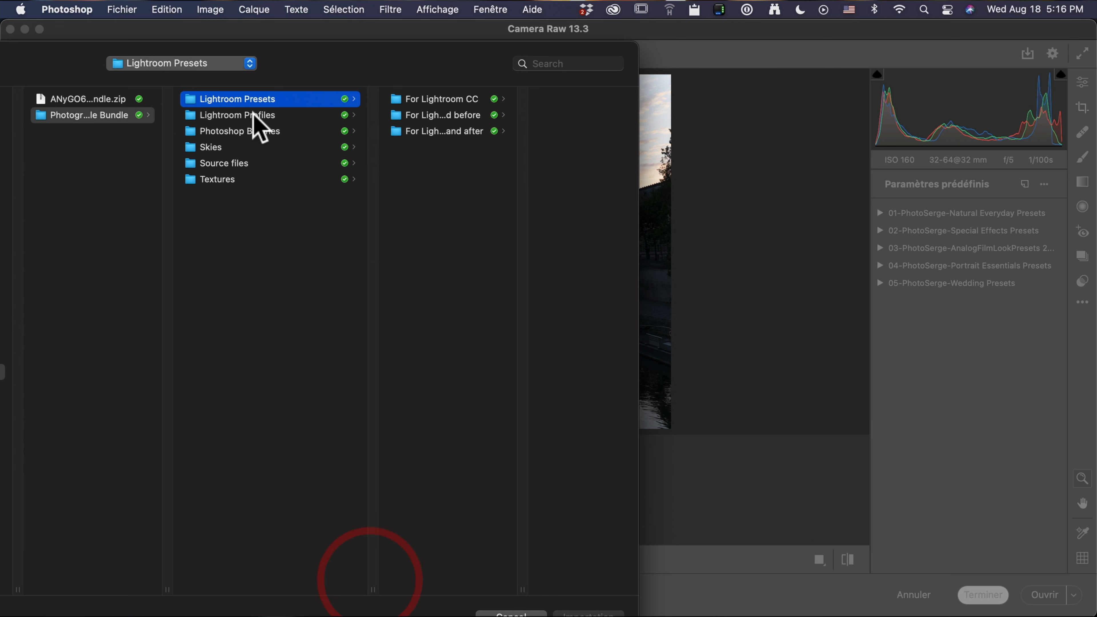
{"action": "left_click", "coordinate": [258, 116]}
{"action": "left_click", "coordinate": [262, 130]}
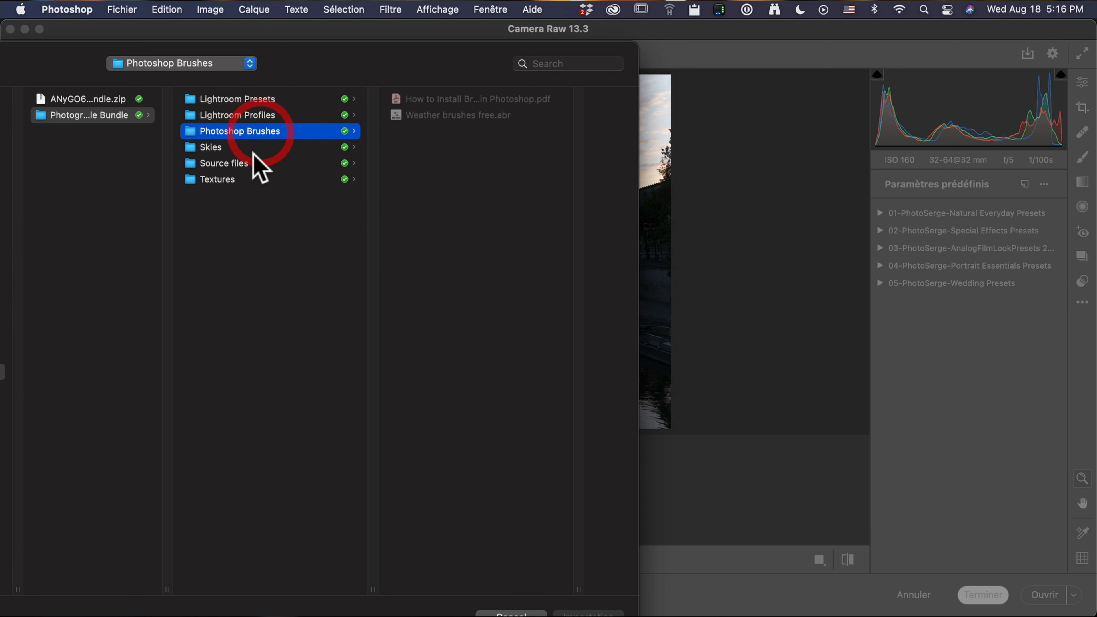
{"action": "left_click", "coordinate": [247, 148]}
{"action": "left_click", "coordinate": [249, 162]}
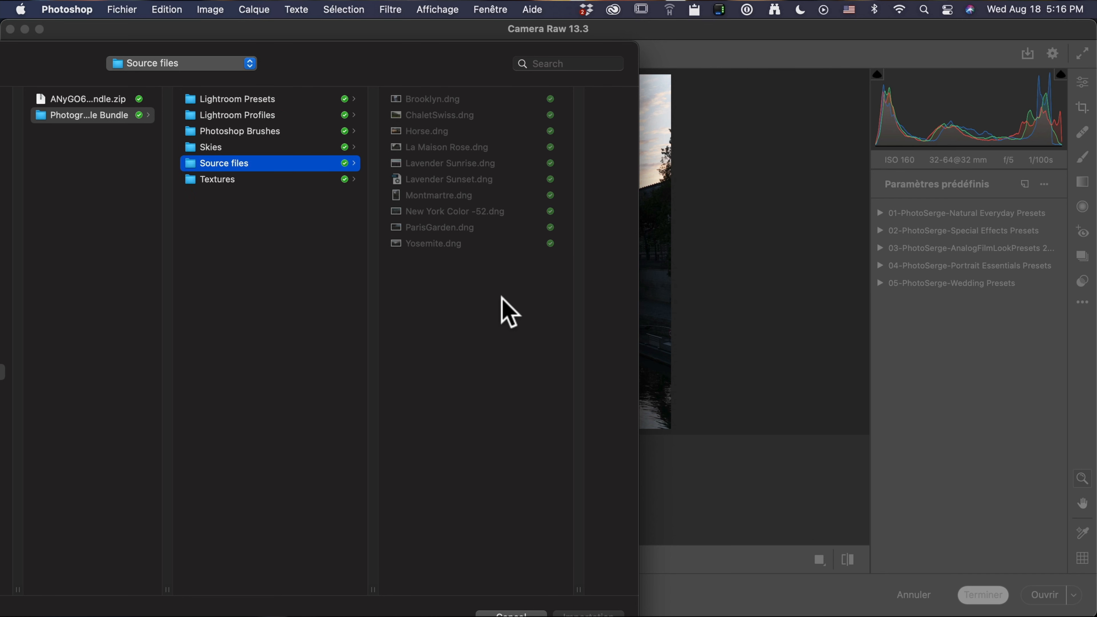
{"action": "left_click", "coordinate": [264, 100]}
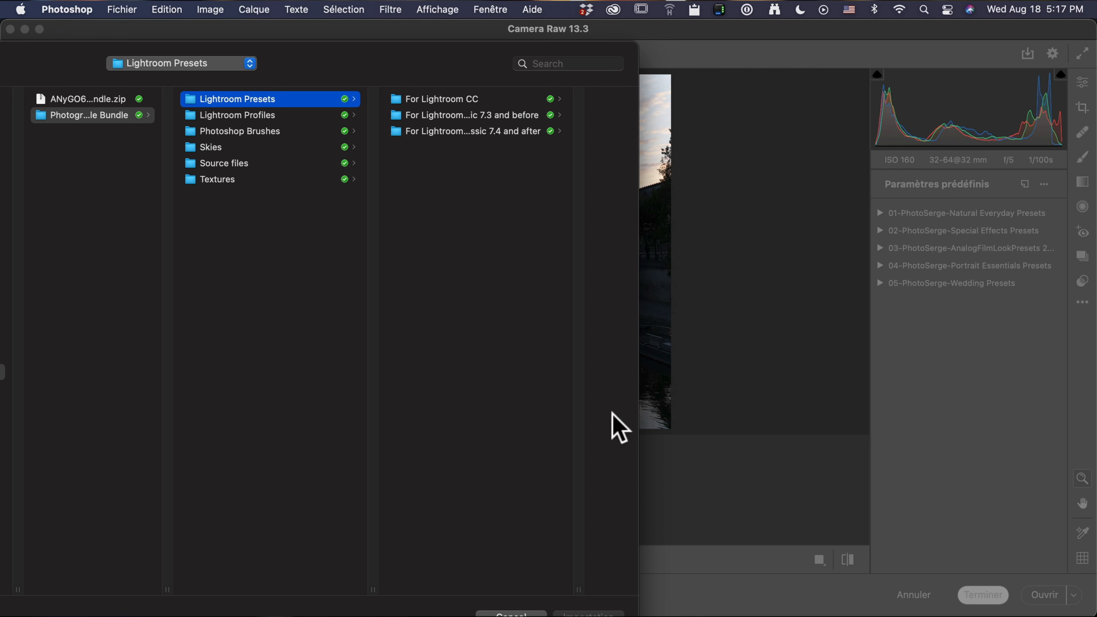
{"action": "left_click_drag", "start_coordinate": [579, 591], "coordinate": [718, 572]}
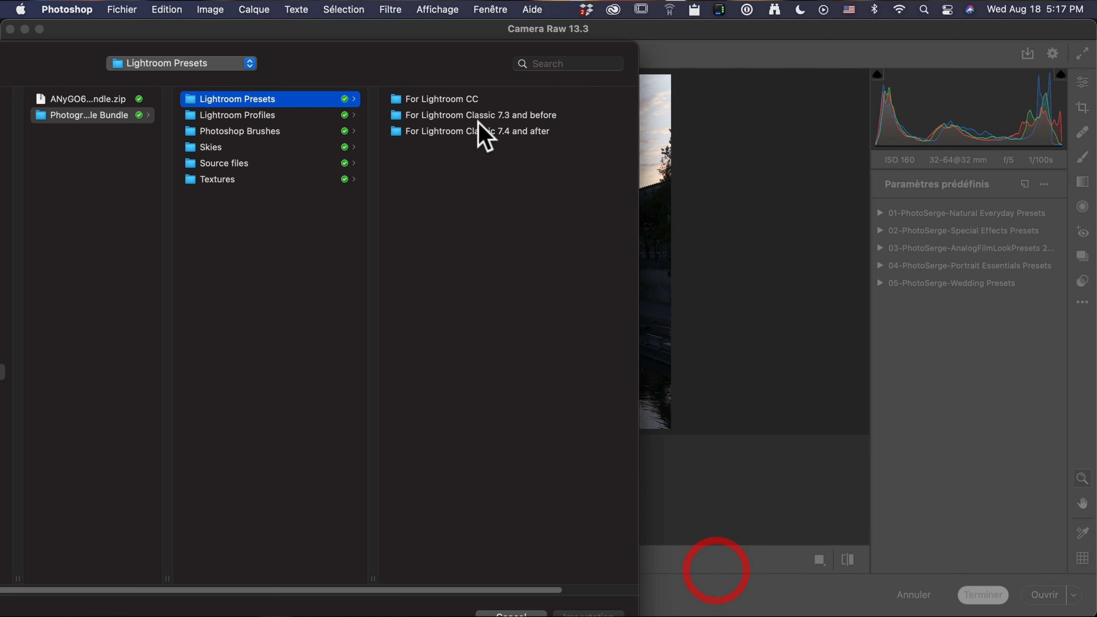
{"action": "left_click", "coordinate": [482, 132]}
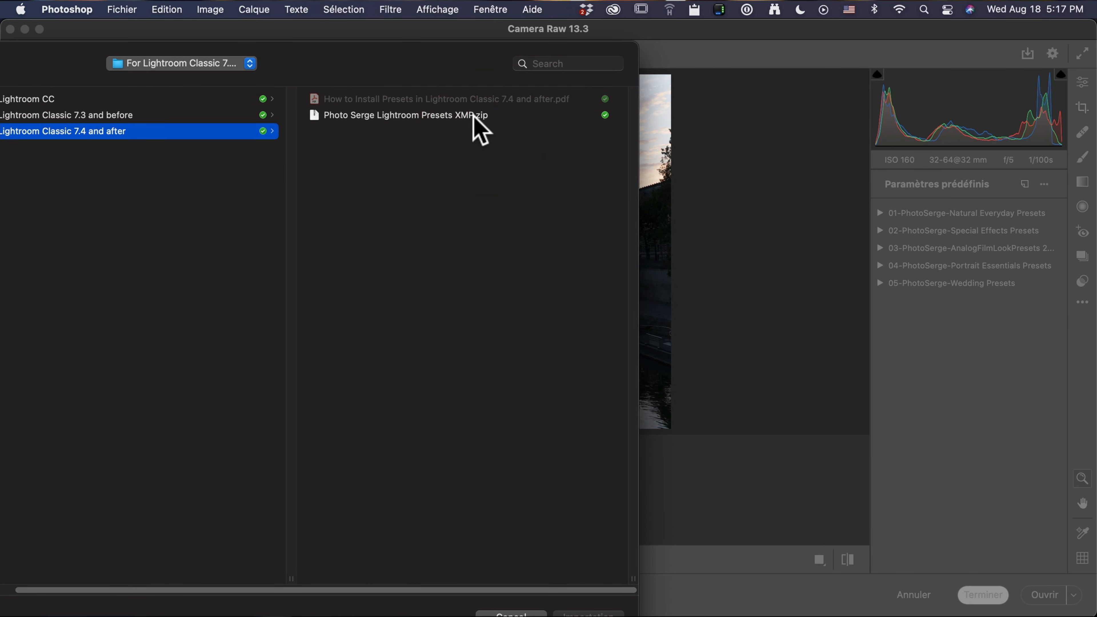
{"action": "double_click", "coordinate": [471, 114]}
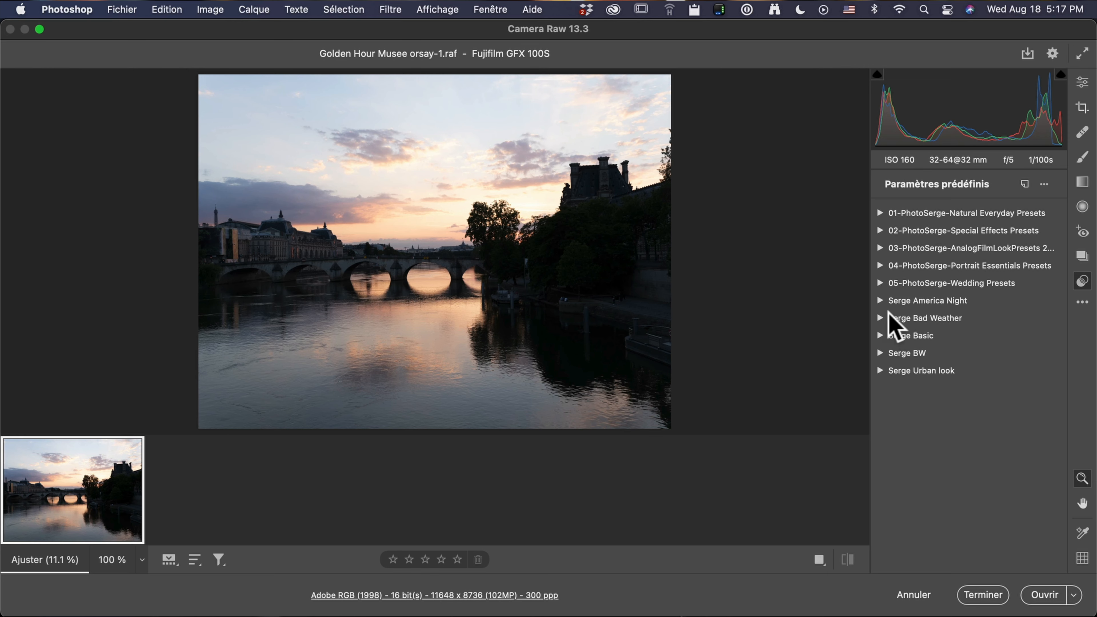
- Apply the Basic Sunset preset from the Serge Basic group to the golden hour photo
{"action": "left_click", "coordinate": [881, 337]}
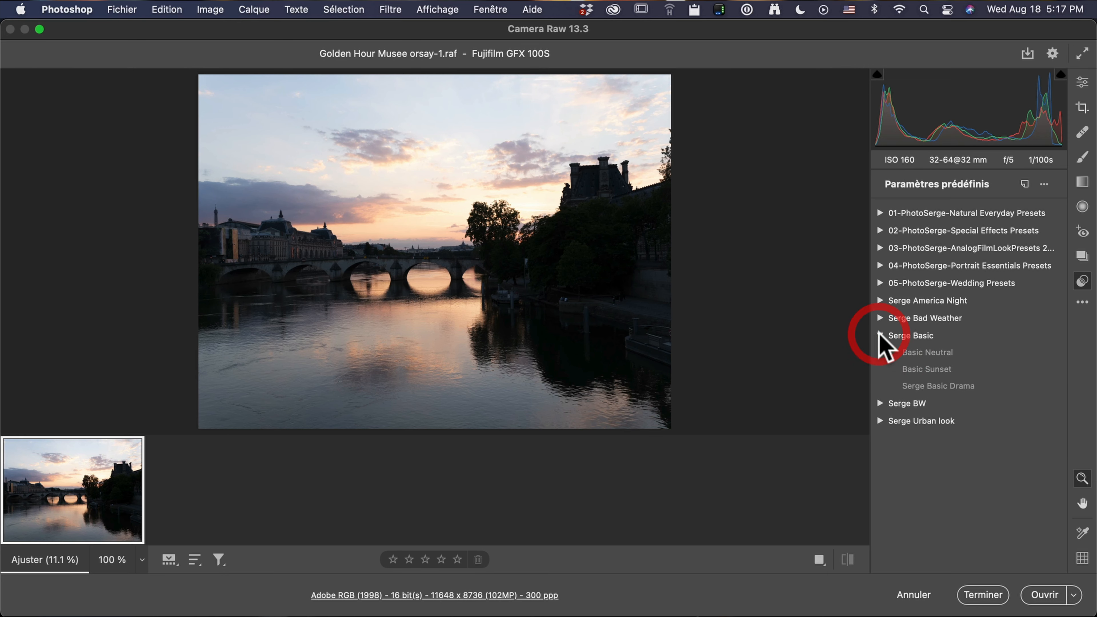
{"action": "left_click", "coordinate": [949, 370]}
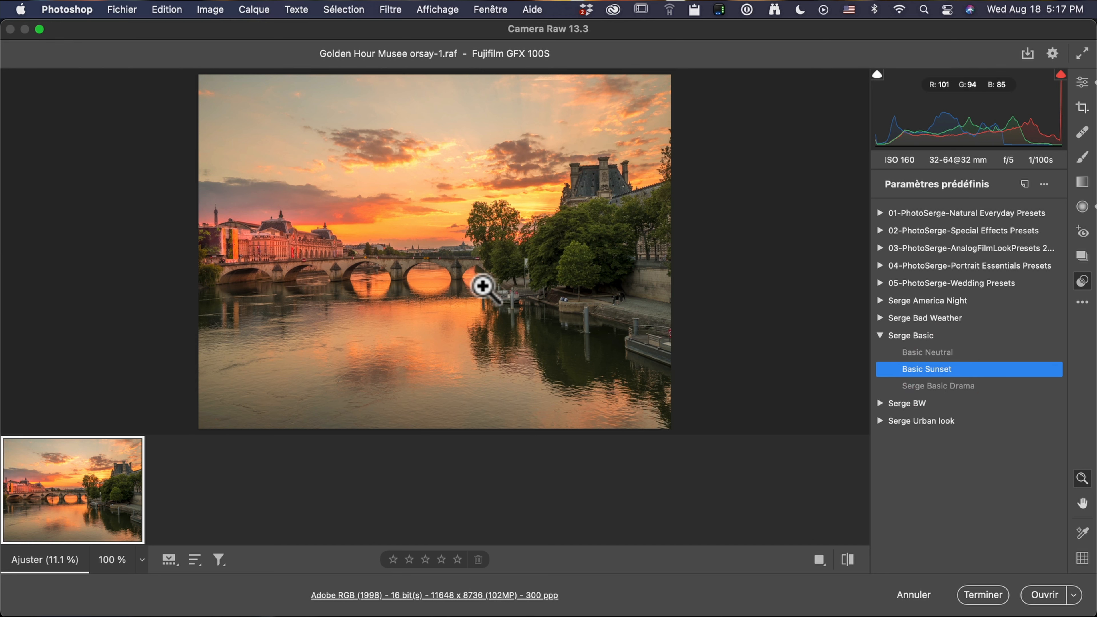
- Set the golden hour photo's blacks (Noirs) to -59 and contrast (Contraste) to +24
{"action": "left_click", "coordinate": [1085, 82]}
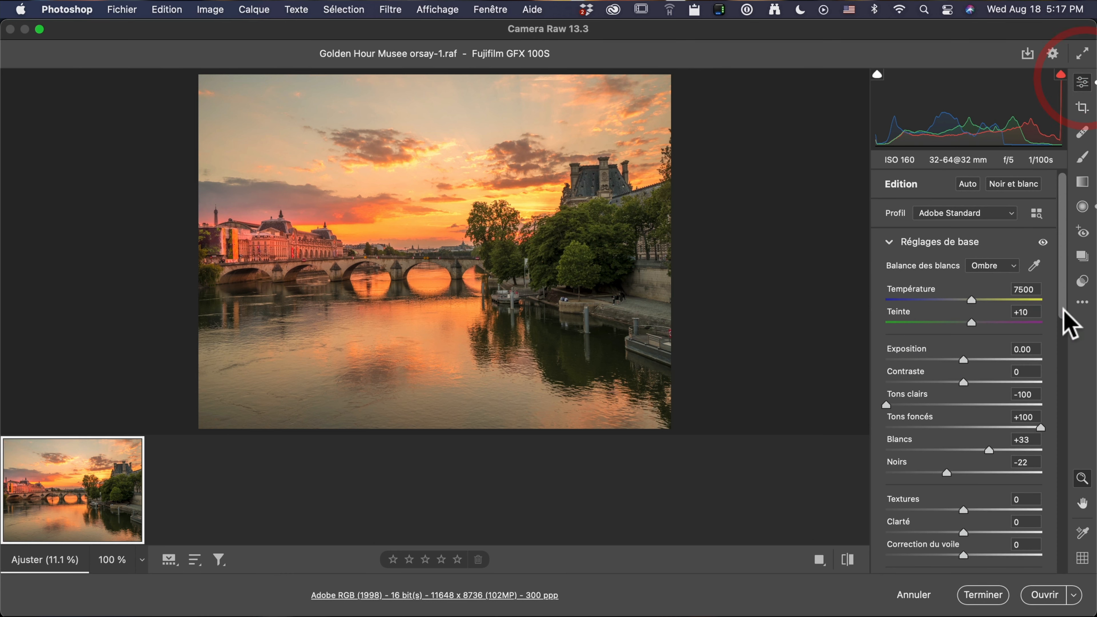
{"action": "left_click_drag", "start_coordinate": [1068, 319], "coordinate": [1070, 337]}
{"action": "left_click_drag", "start_coordinate": [946, 411], "coordinate": [918, 411]}
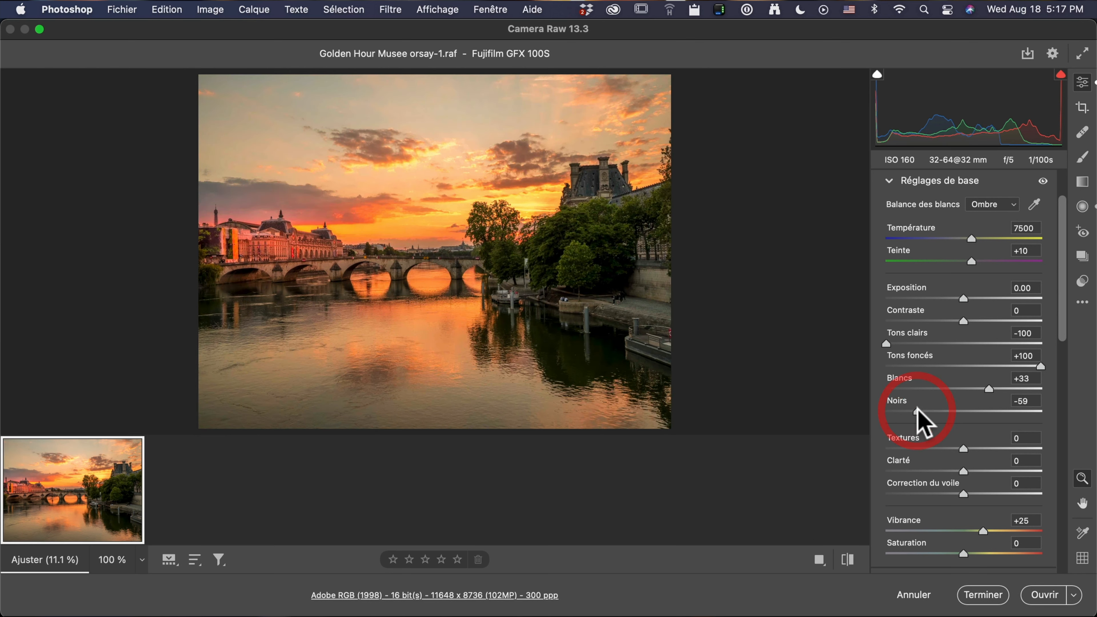
{"action": "left_click", "coordinate": [982, 321]}
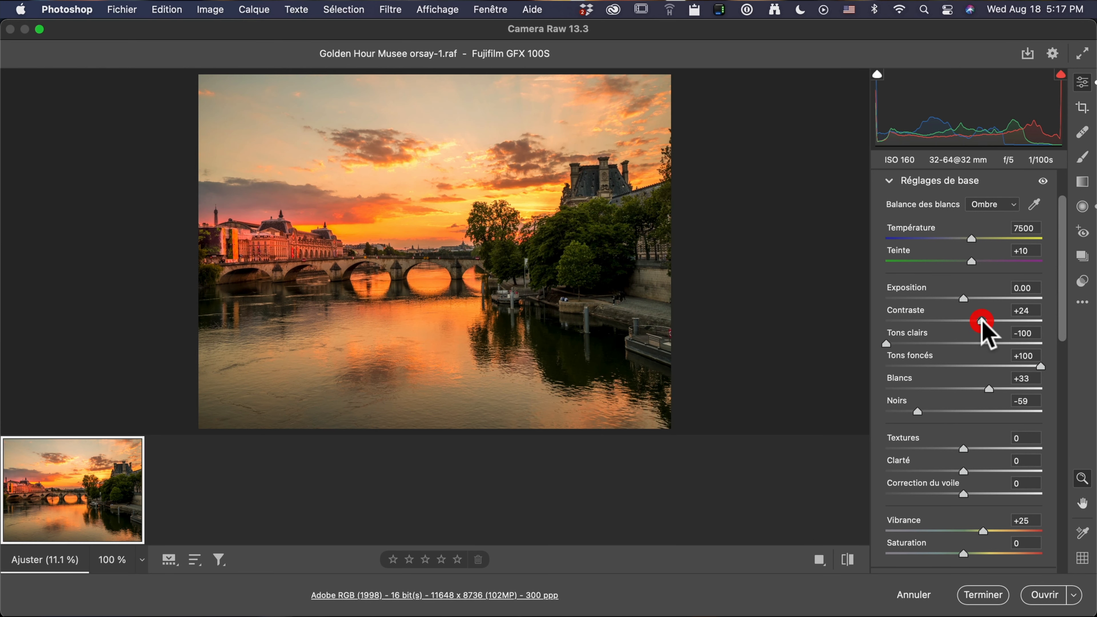
- Move the preset's radial filter from the museum building to the sunset glow above the bridge's middle arches
{"action": "left_click", "coordinate": [1083, 207]}
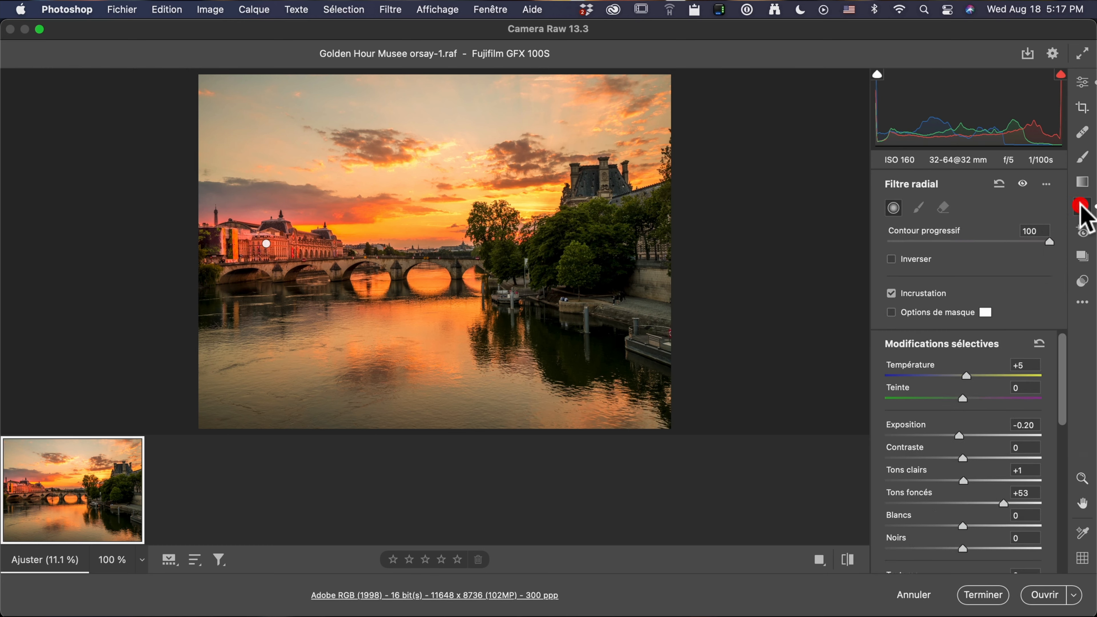
{"action": "left_click", "coordinate": [271, 238]}
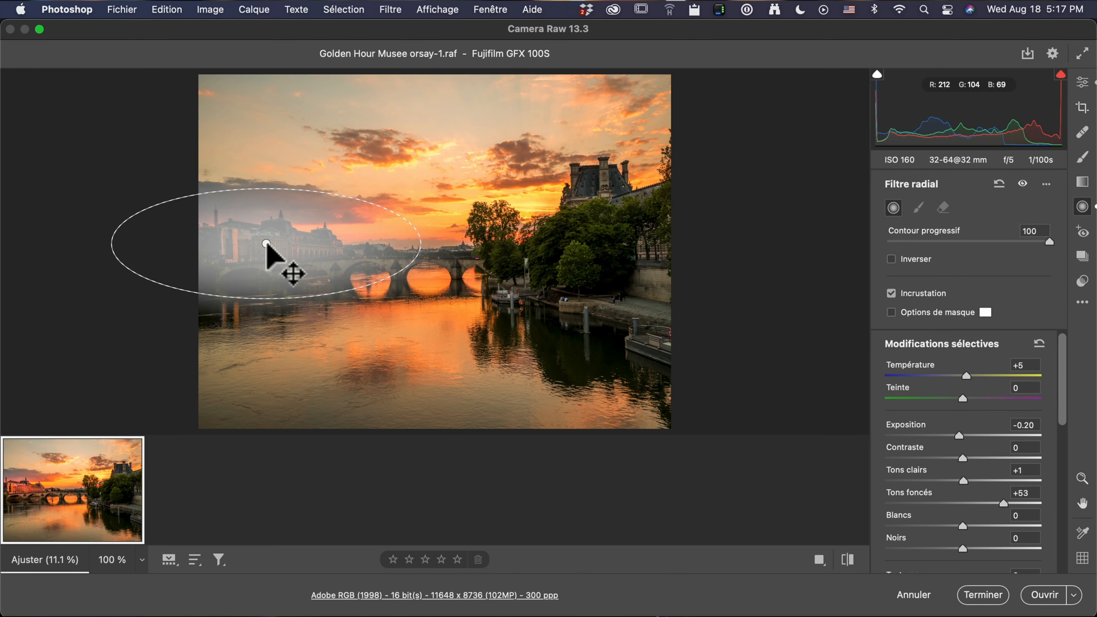
{"action": "left_click_drag", "start_coordinate": [266, 244], "coordinate": [407, 220]}
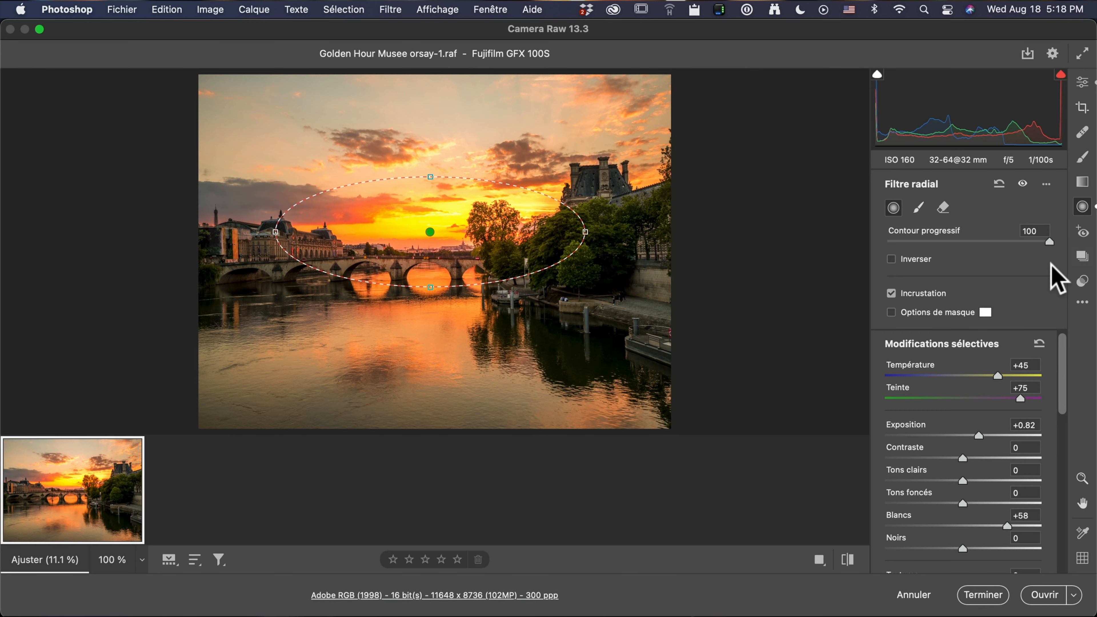
- Raise the photo's overall contrast (Contraste) to +42 and fine-tune the exposure (Exposition) to about -0.05
{"action": "left_click", "coordinate": [1080, 80]}
{"action": "left_click", "coordinate": [995, 321]}
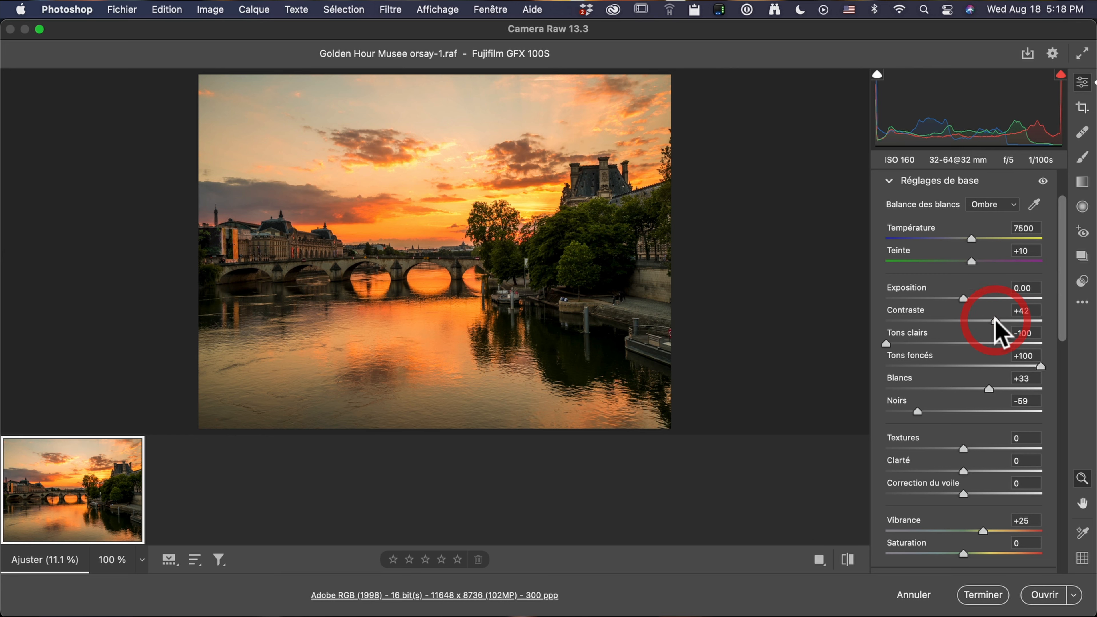
{"action": "left_click_drag", "start_coordinate": [964, 298], "coordinate": [960, 299]}
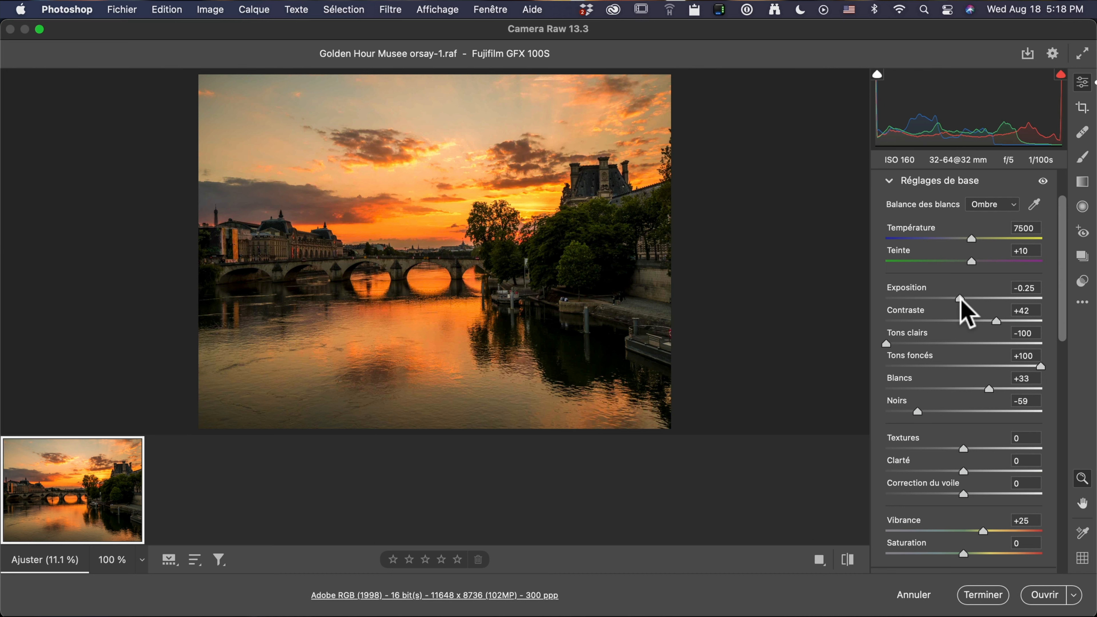
{"action": "left_click_drag", "start_coordinate": [961, 298], "coordinate": [963, 299]}
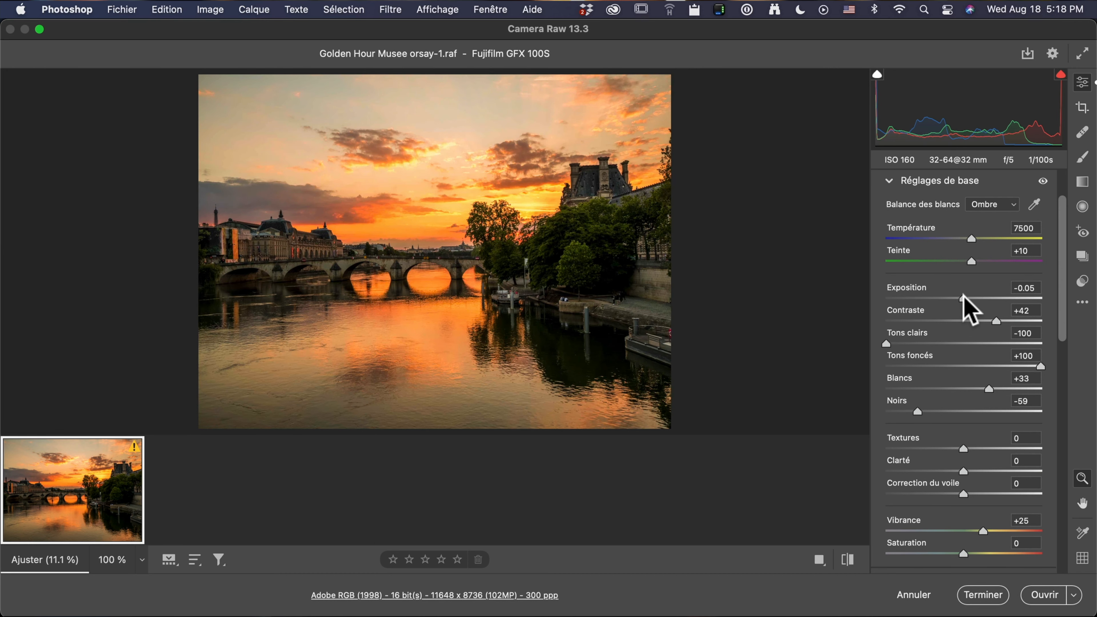
{"action": "left_click", "coordinate": [964, 299]}
- Compare the edited sunset photo with its original settings and finish the Camera Raw edit, keeping the adjustments
{"action": "left_click", "coordinate": [847, 560]}
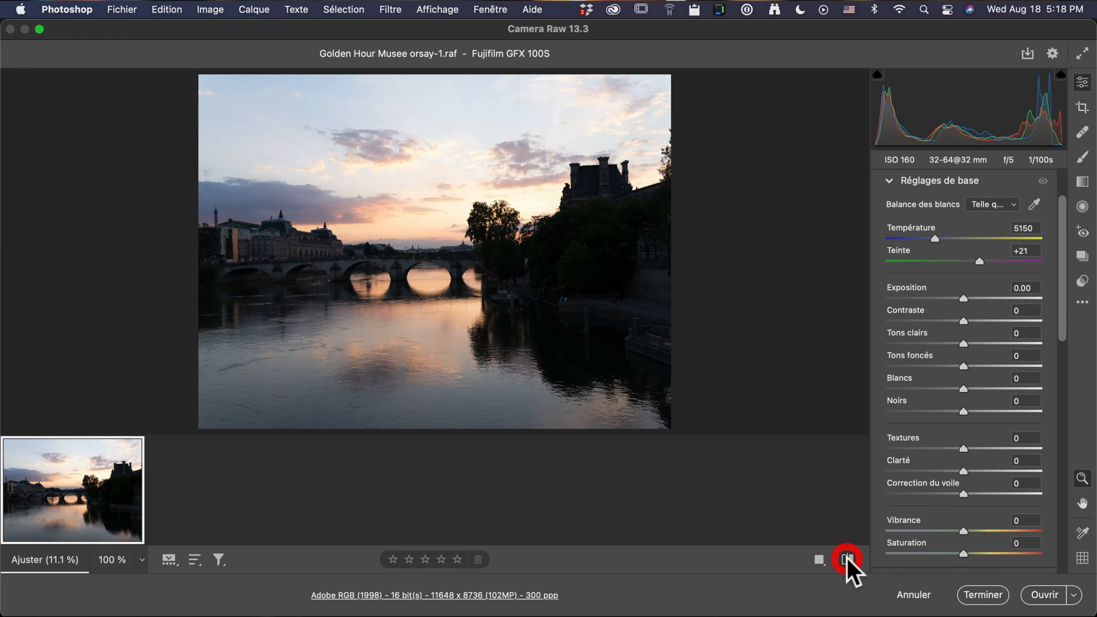
{"action": "left_click", "coordinate": [848, 560]}
{"action": "left_click", "coordinate": [978, 596]}
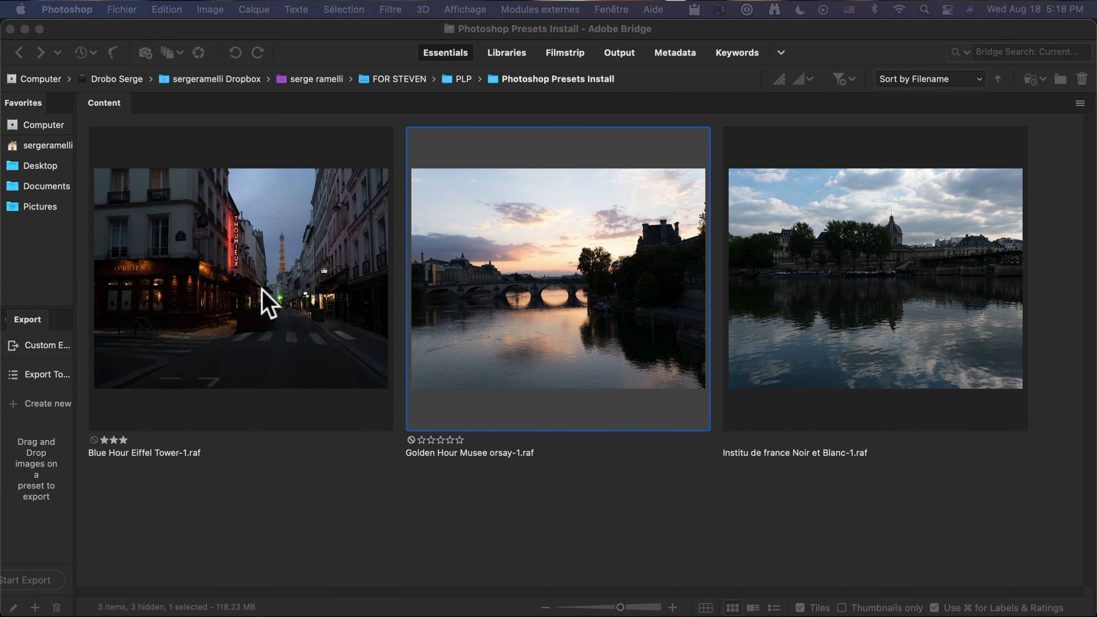
- Open Blue Hour Eiffel Tower-1.raf from Adobe Bridge in Camera Raw
{"action": "left_click", "coordinate": [276, 256]}
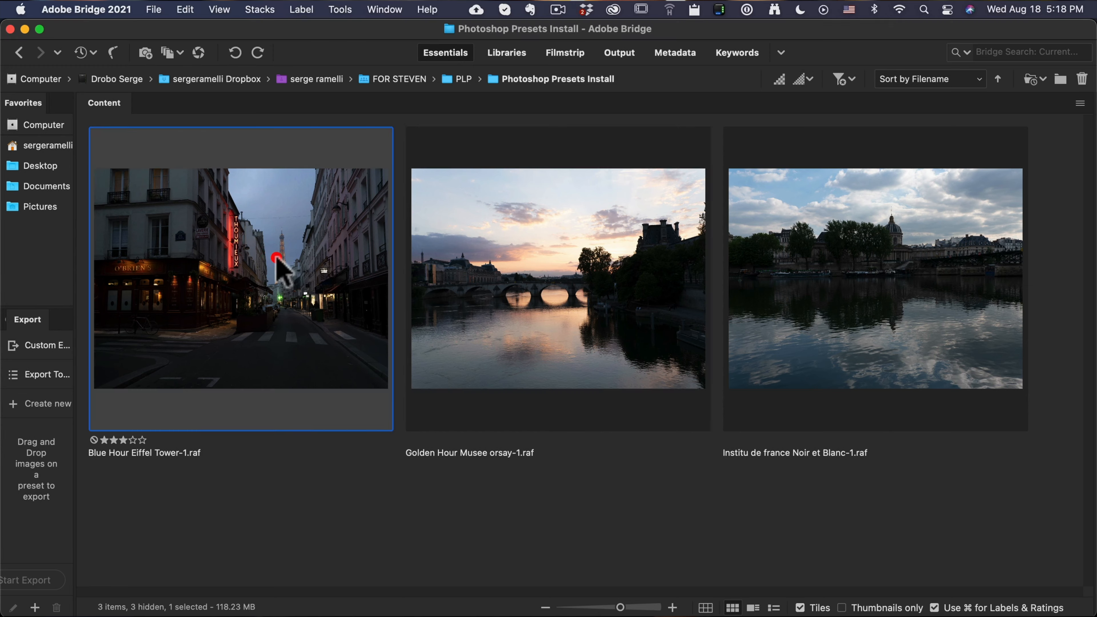
{"action": "double_click", "coordinate": [277, 256]}
{"action": "left_click", "coordinate": [540, 267]}
{"action": "left_click", "coordinate": [539, 250]}
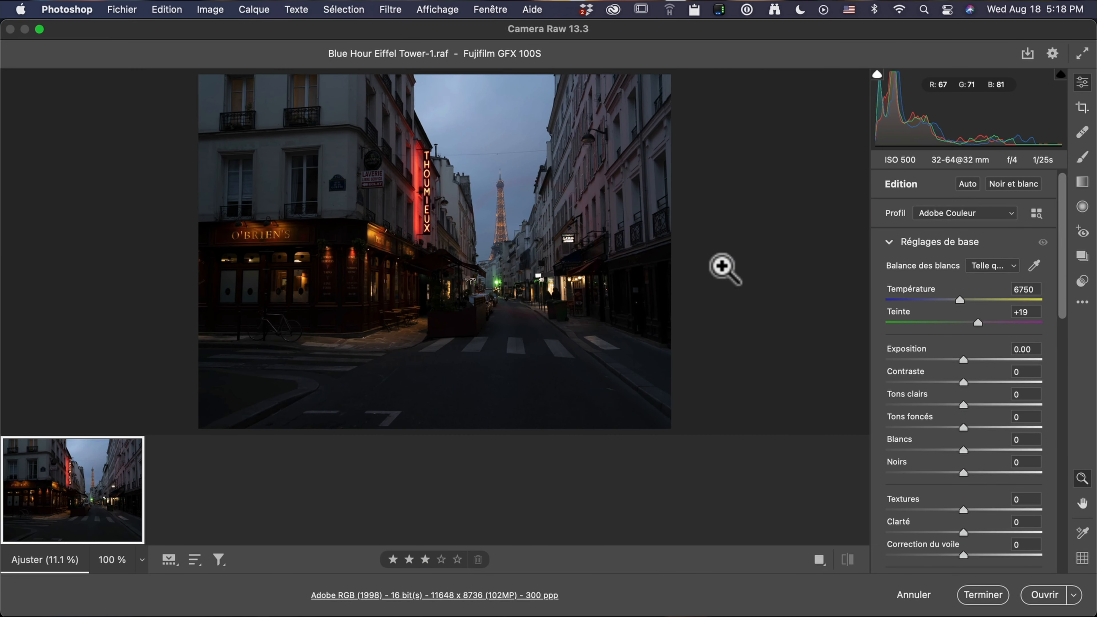
- Preview the Serge Bad Weather presets on the street photo and apply Bad Weather 3
{"action": "left_click", "coordinate": [1083, 282]}
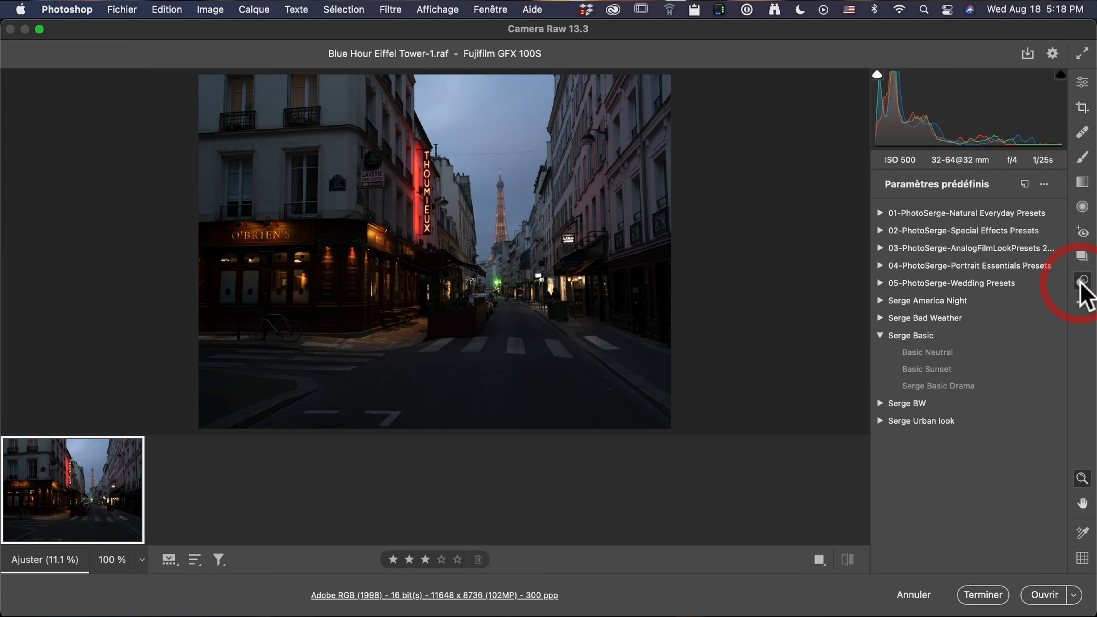
{"action": "left_click", "coordinate": [881, 318]}
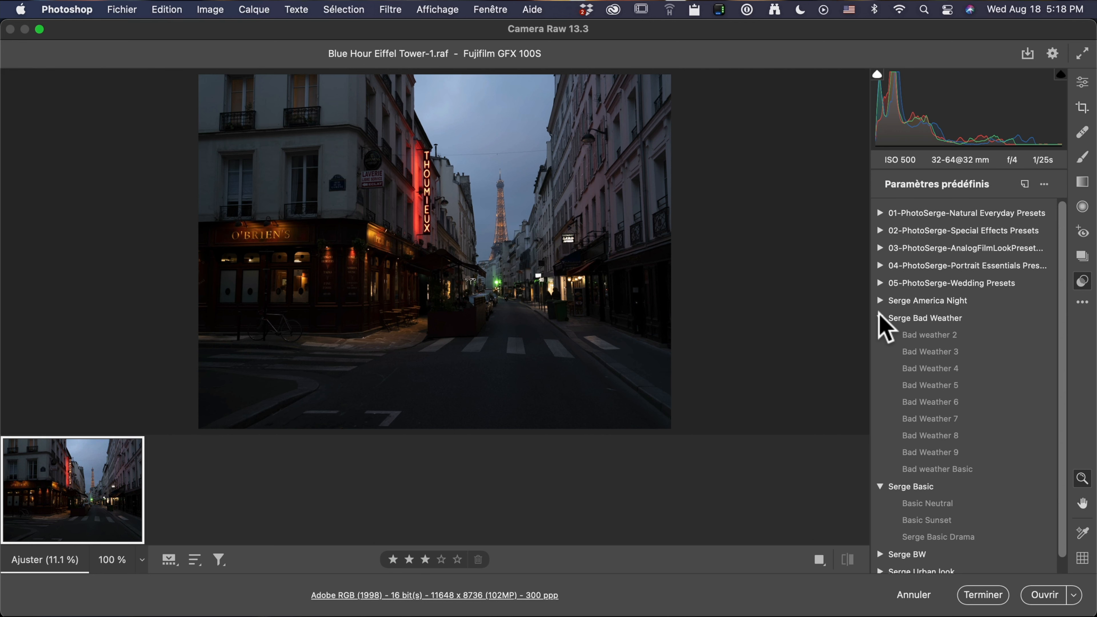
{"action": "mouse_move", "coordinate": [926, 338]}
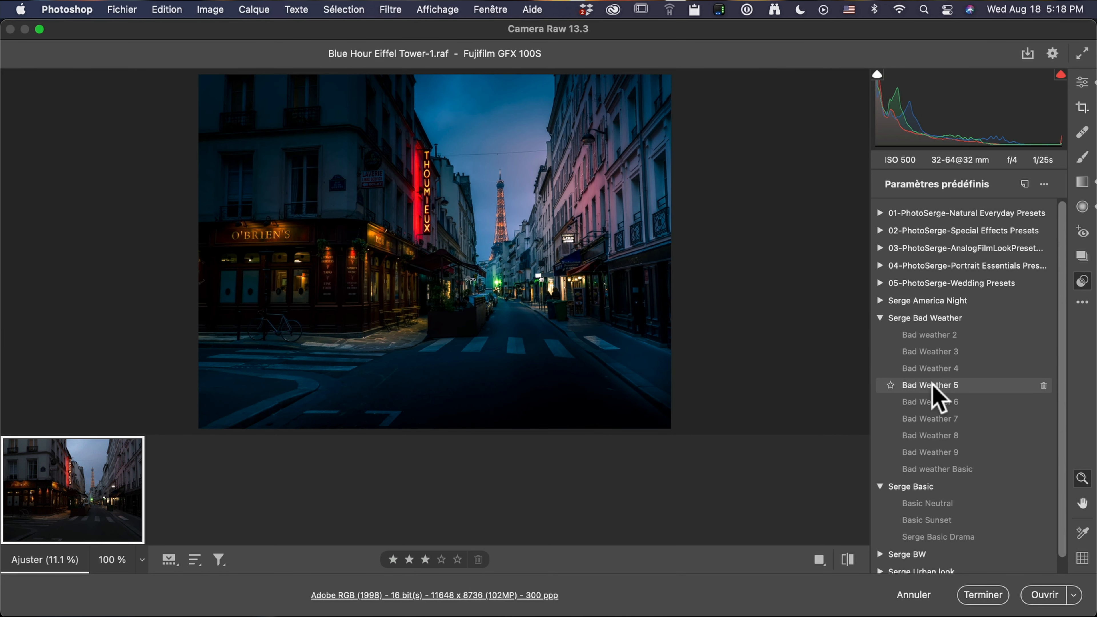
{"action": "left_click", "coordinate": [941, 356]}
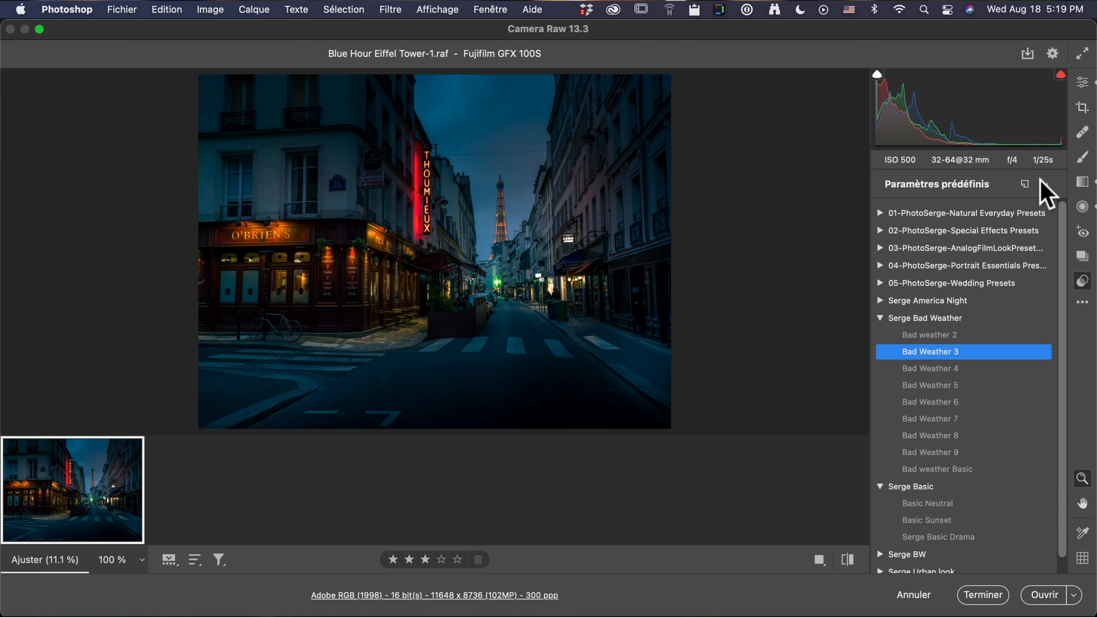
- Set the street photo's blacks (Noirs) to -26 and whites (Blancs) to +41
{"action": "left_click", "coordinate": [1082, 83]}
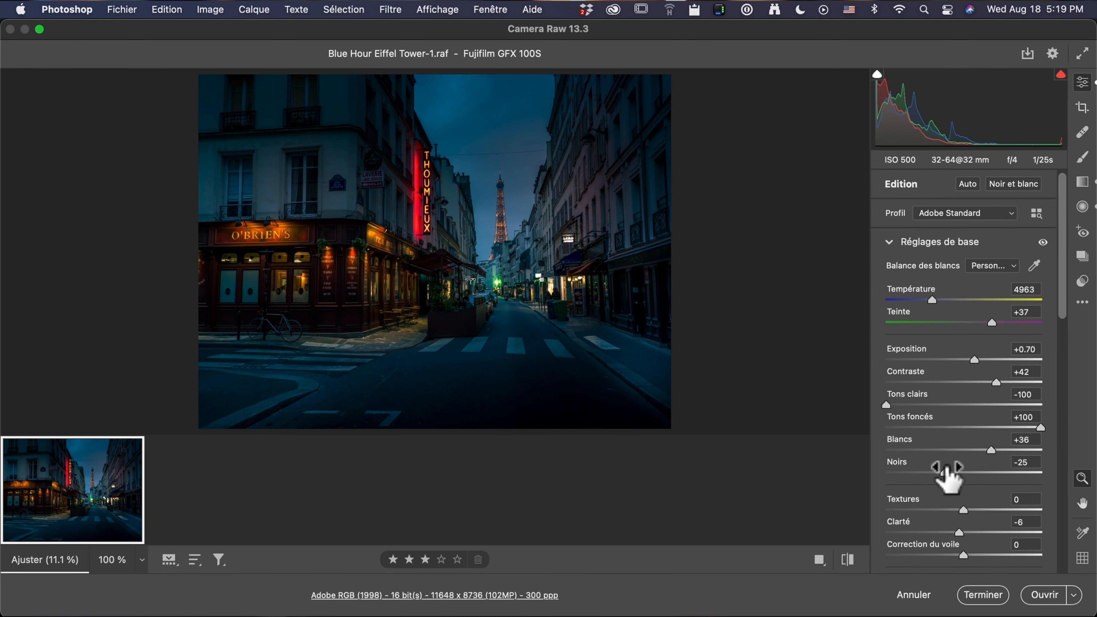
{"action": "left_click_drag", "start_coordinate": [945, 473], "coordinate": [999, 449]}
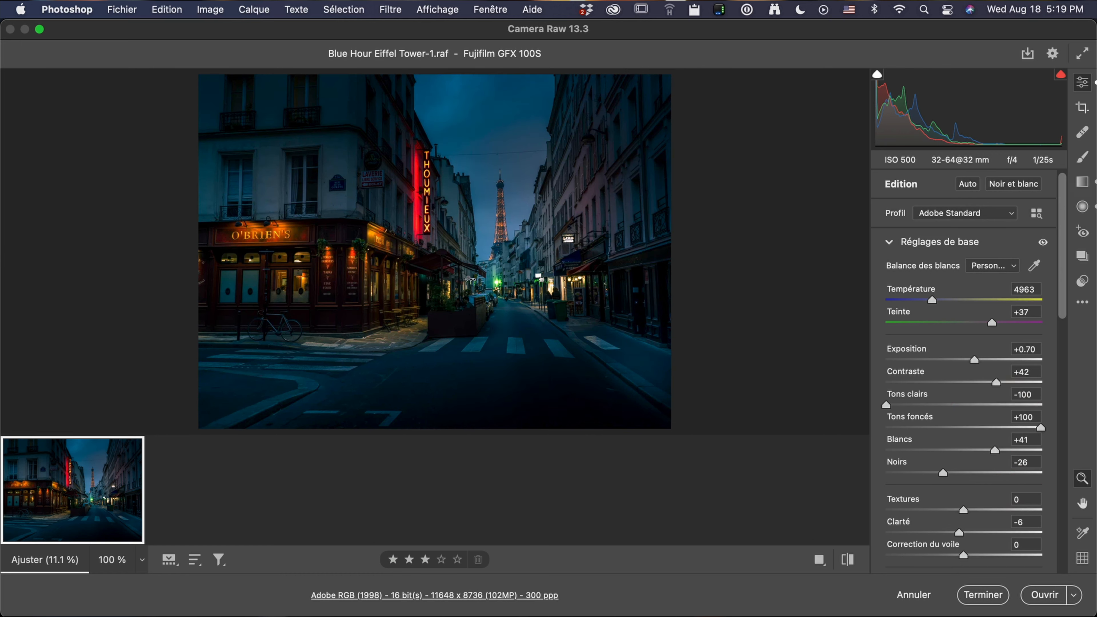
- Shorten the sky's graduated filter to end beside the neon sign and lower the foreground's graduated filter onto the crosswalk
{"action": "left_click", "coordinate": [1083, 183]}
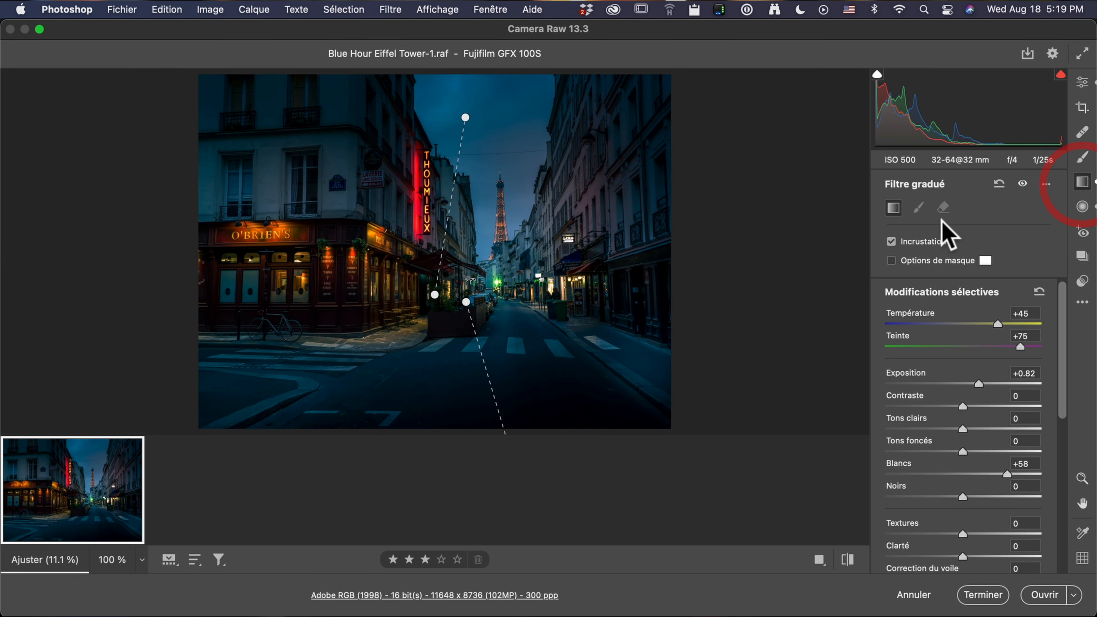
{"action": "left_click_drag", "start_coordinate": [434, 294], "coordinate": [445, 217]}
{"action": "left_click", "coordinate": [467, 302]}
{"action": "left_click_drag", "start_coordinate": [467, 302], "coordinate": [501, 343]}
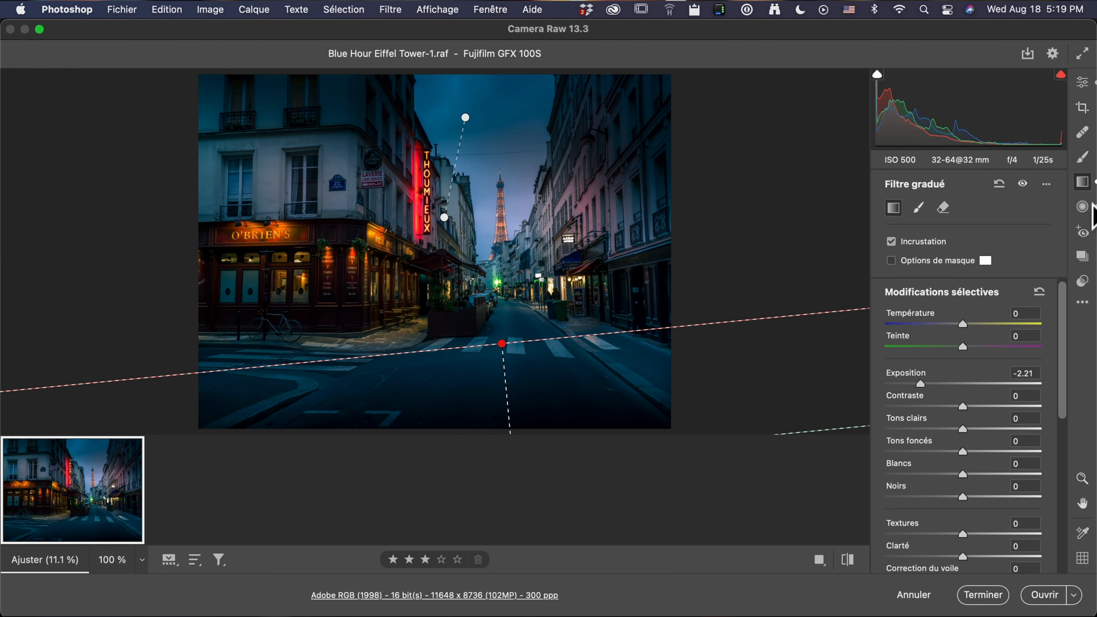
- Reposition the preset's two radial filters, one over the Eiffel Tower and the other over the street in front of the corner restaurant
{"action": "left_click", "coordinate": [1082, 208]}
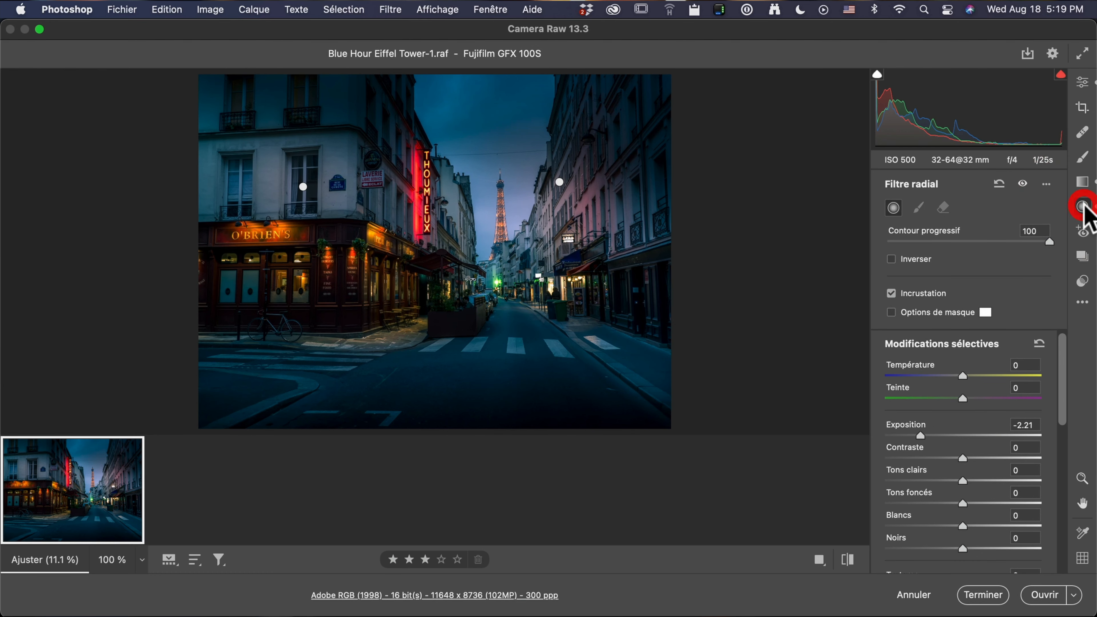
{"action": "left_click", "coordinate": [559, 182]}
{"action": "left_click_drag", "start_coordinate": [560, 181], "coordinate": [457, 191]}
{"action": "left_click", "coordinate": [371, 271]}
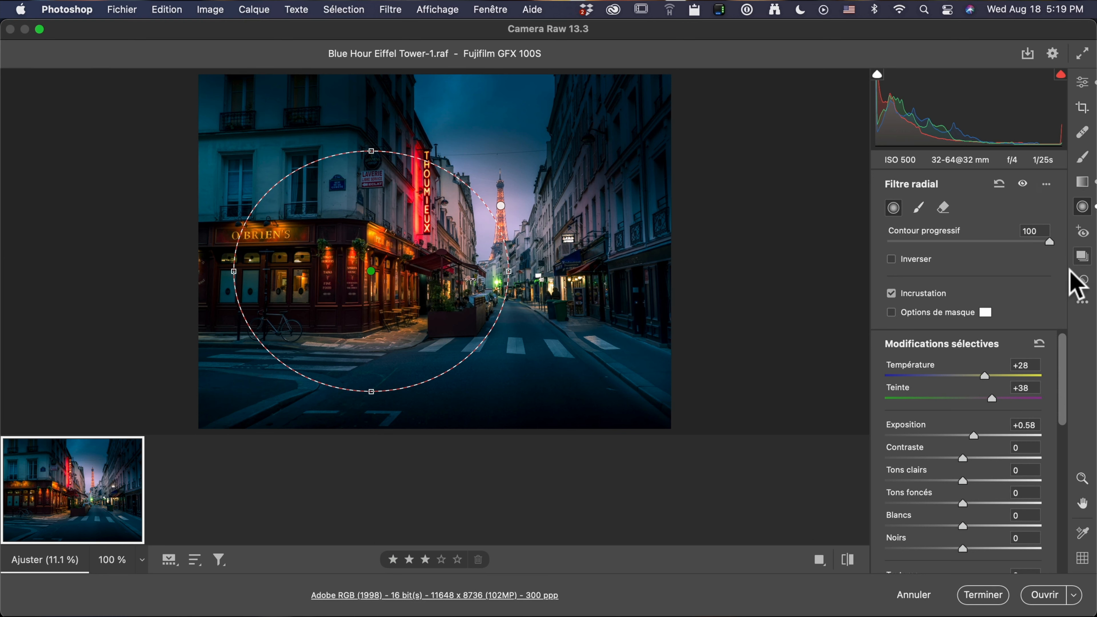
- Straighten the street photo's perspective with the automatic Upright correction in the geometry (Géométrie) settings
{"action": "left_click", "coordinate": [1082, 82]}
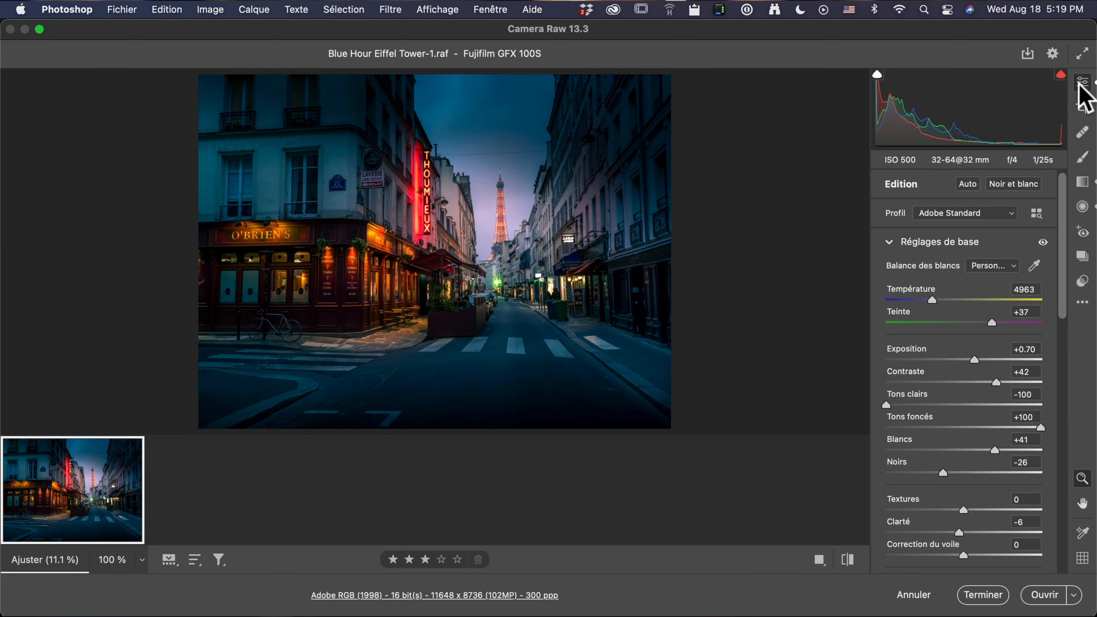
{"action": "left_click_drag", "start_coordinate": [1064, 216], "coordinate": [1058, 510]}
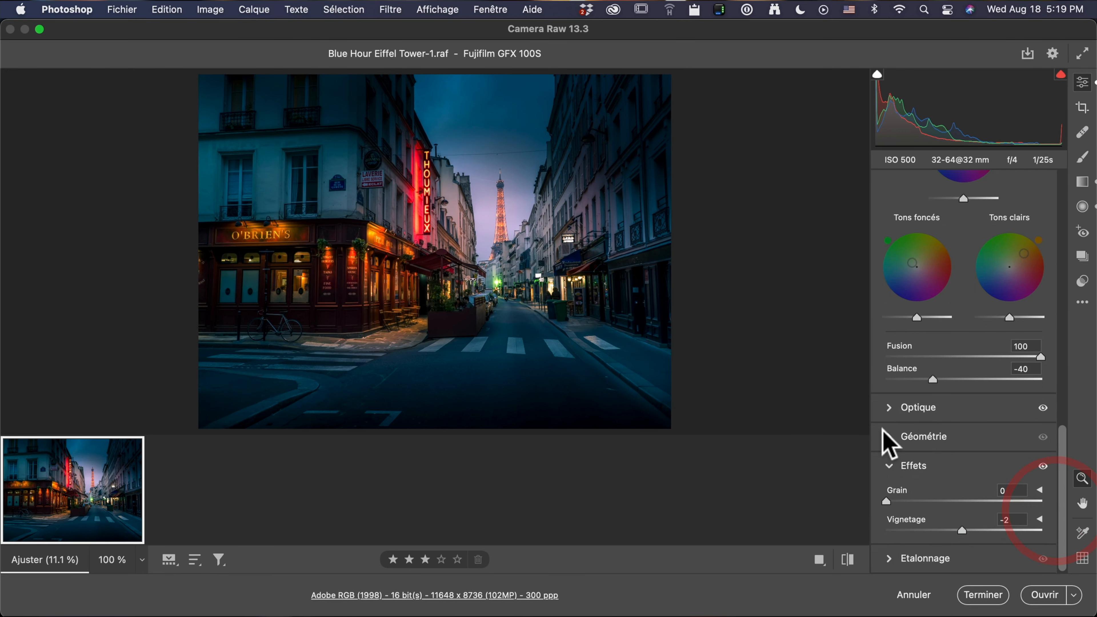
{"action": "left_click", "coordinate": [890, 439]}
{"action": "left_click", "coordinate": [949, 462]}
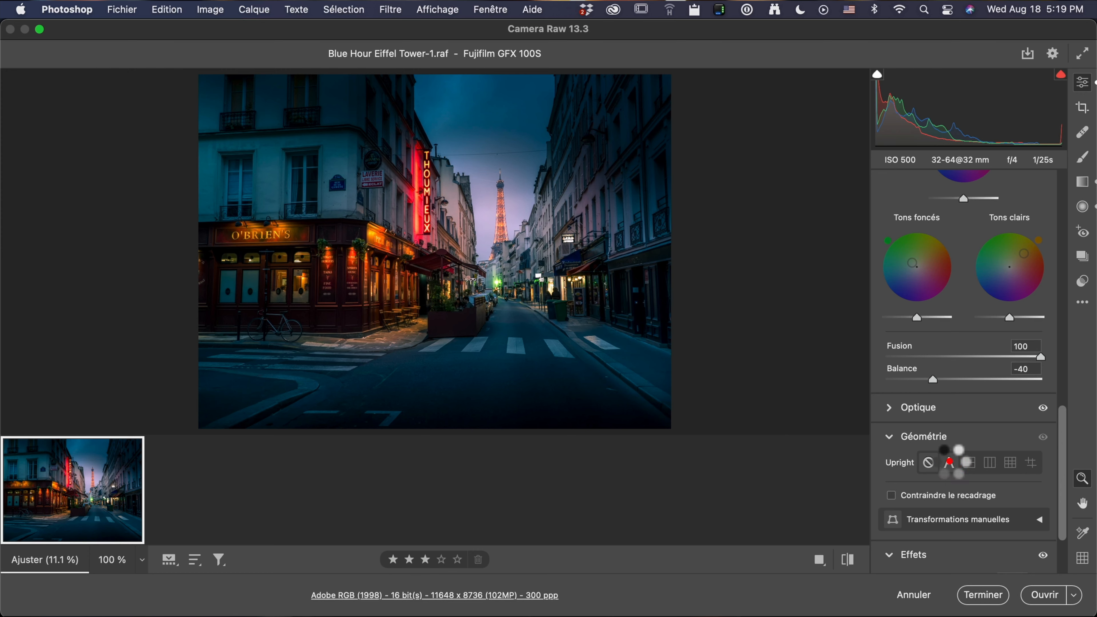
- Crop the street photo to a 16:9 format and shift the image slightly within the crop frame
{"action": "left_click", "coordinate": [1083, 108]}
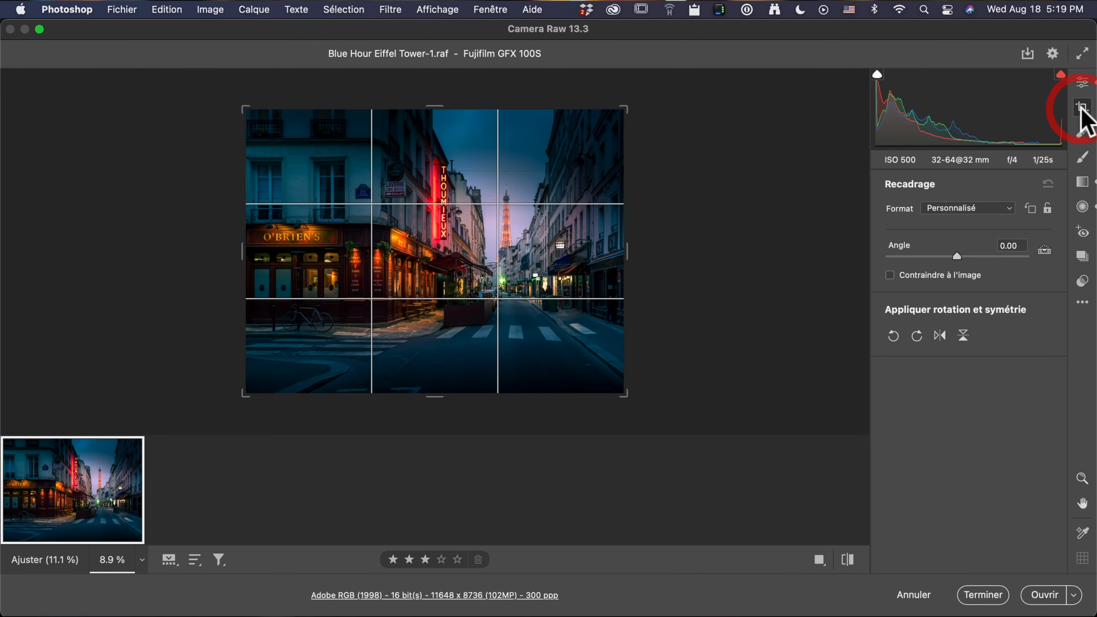
{"action": "left_click", "coordinate": [1009, 210]}
{"action": "left_click", "coordinate": [989, 328]}
{"action": "left_click_drag", "start_coordinate": [512, 237], "coordinate": [513, 249]}
{"action": "left_click", "coordinate": [1083, 82]}
- Compare the street photo's before and after versions, cycling through the comparison views
{"action": "left_click", "coordinate": [849, 560]}
{"action": "left_click", "coordinate": [849, 560]}
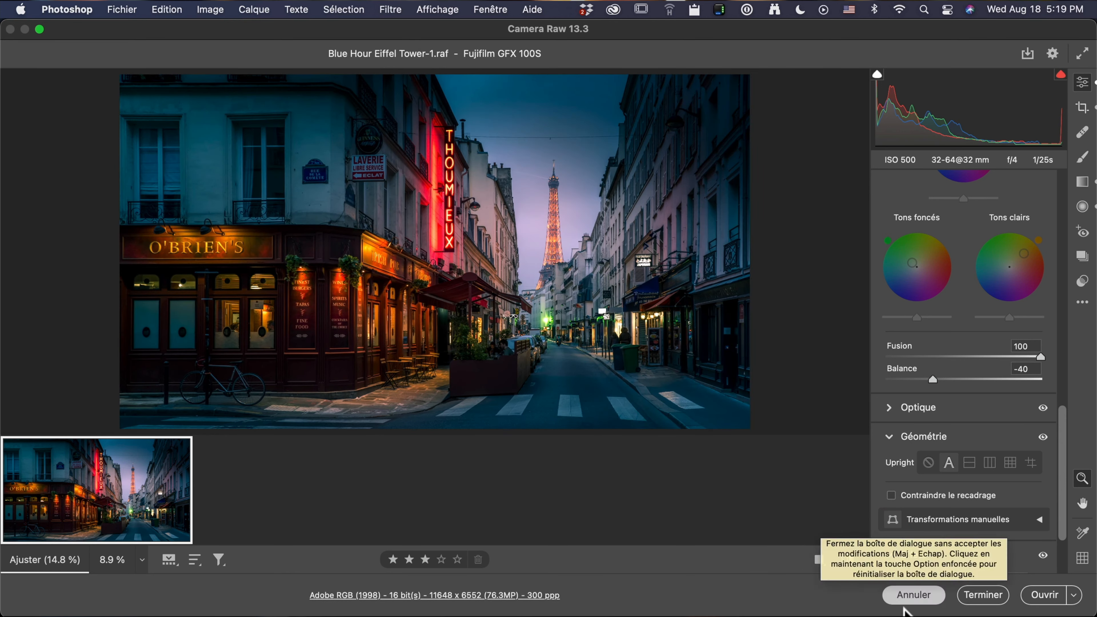
- Finish the street photo's edit and open Institu de france Noir et Blanc-1.raf from Bridge in Camera Raw
{"action": "left_click", "coordinate": [962, 598]}
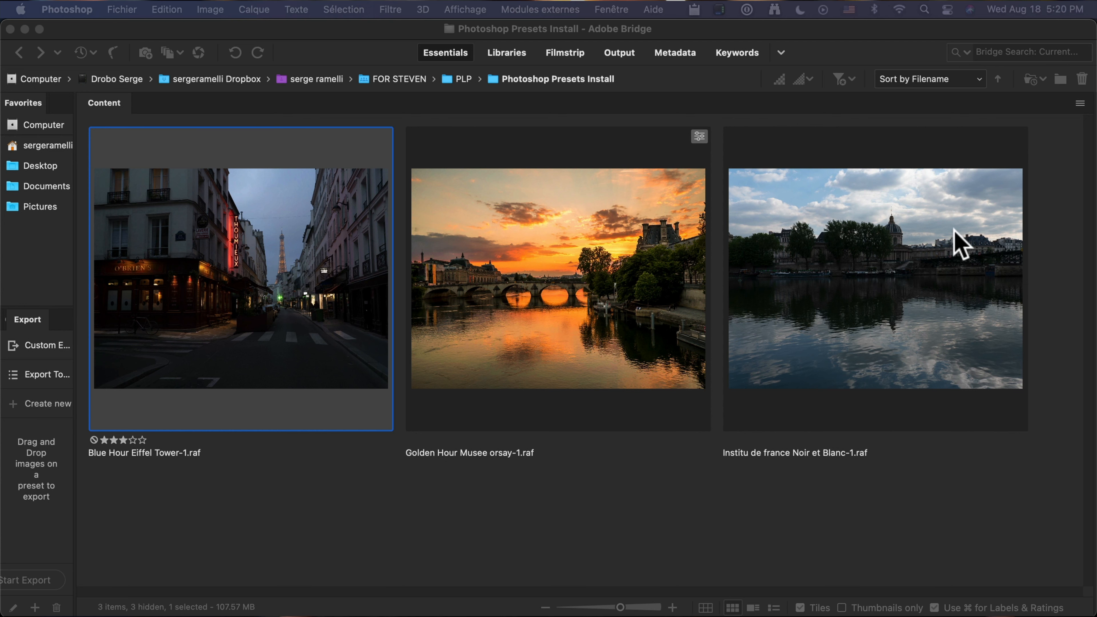
{"action": "left_click", "coordinate": [838, 259]}
{"action": "double_click", "coordinate": [849, 235]}
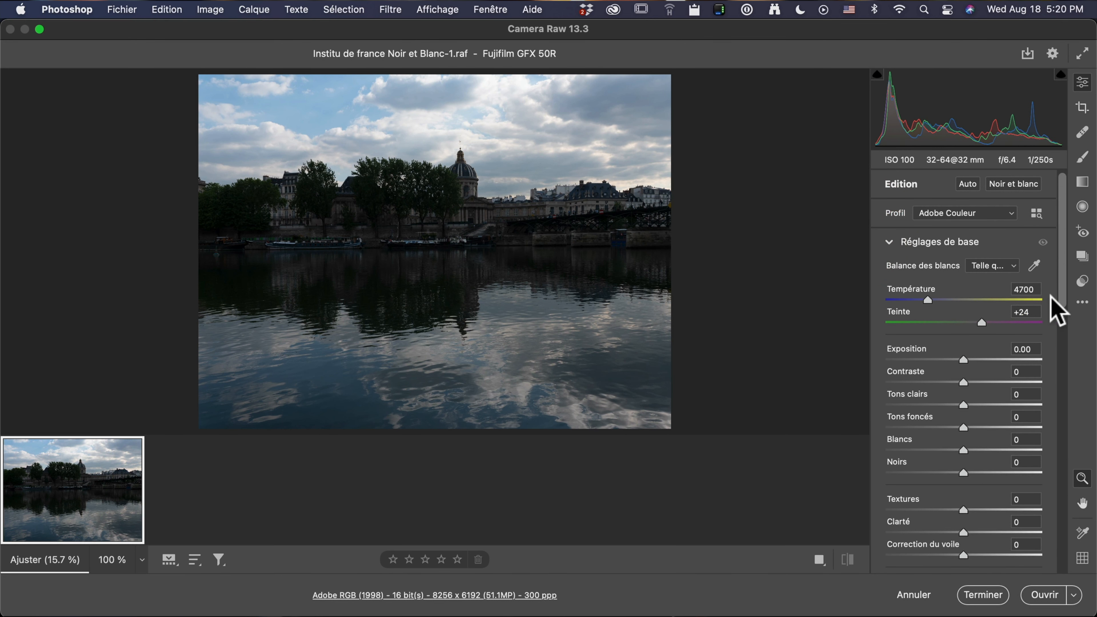
- Try the AA Drama Gradient Filter preset from the Serge BW group on the Institut de France river photo
{"action": "left_click", "coordinate": [1083, 281]}
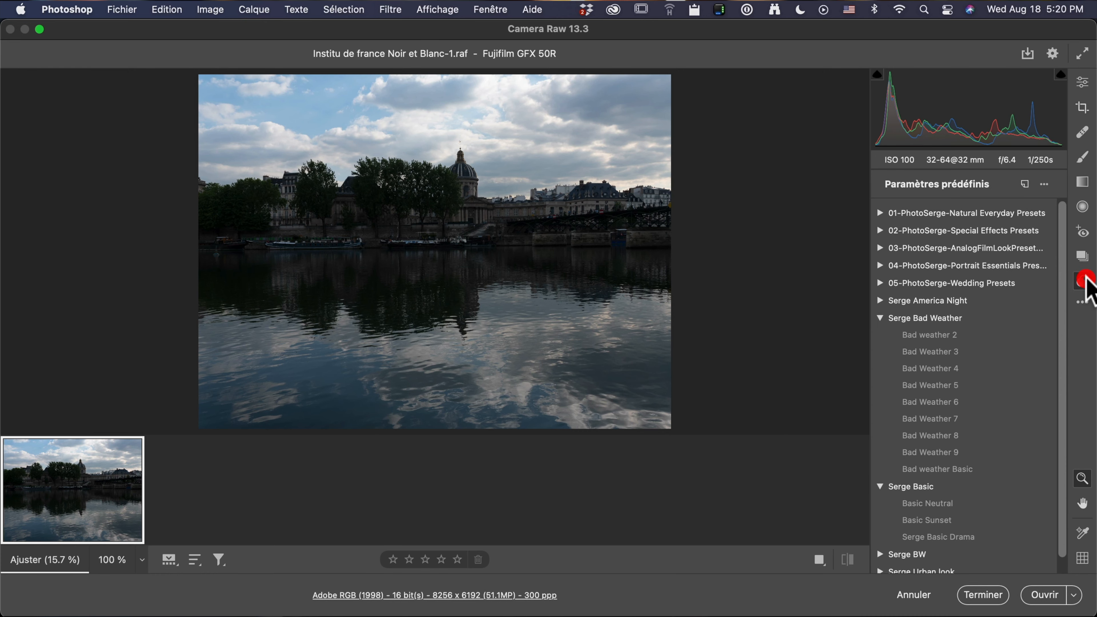
{"action": "left_click", "coordinate": [881, 318]}
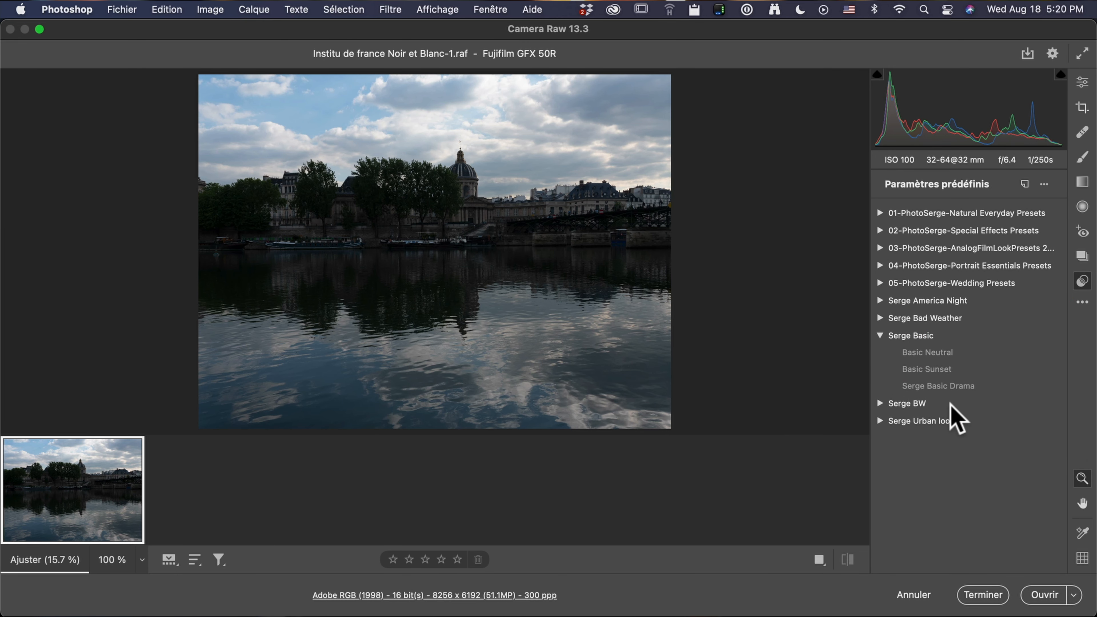
{"action": "left_click", "coordinate": [880, 403]}
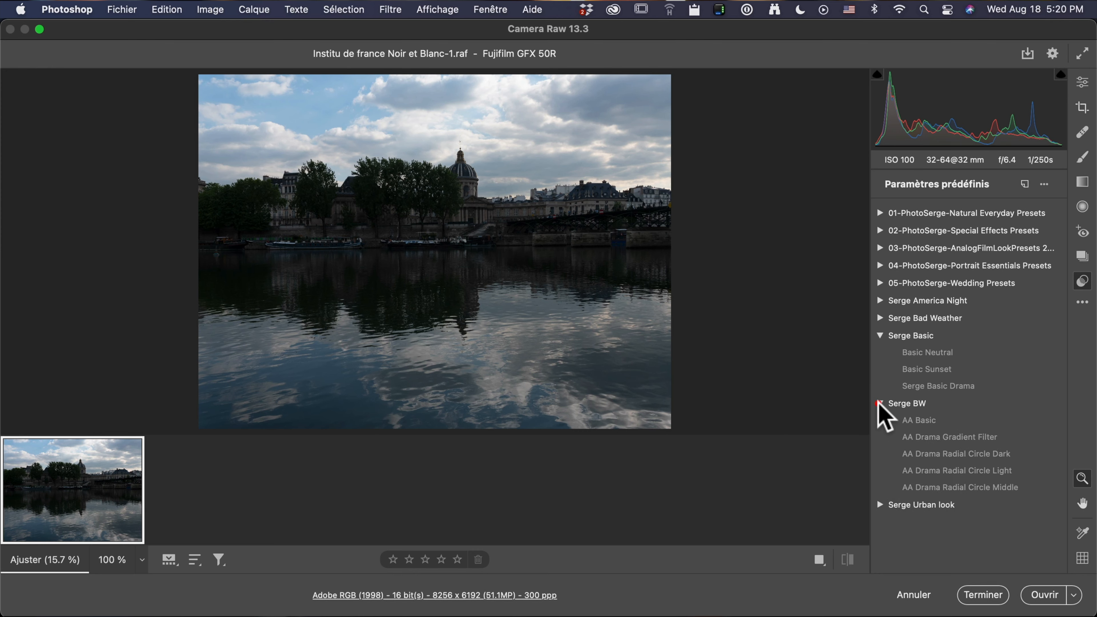
{"action": "left_click", "coordinate": [960, 437]}
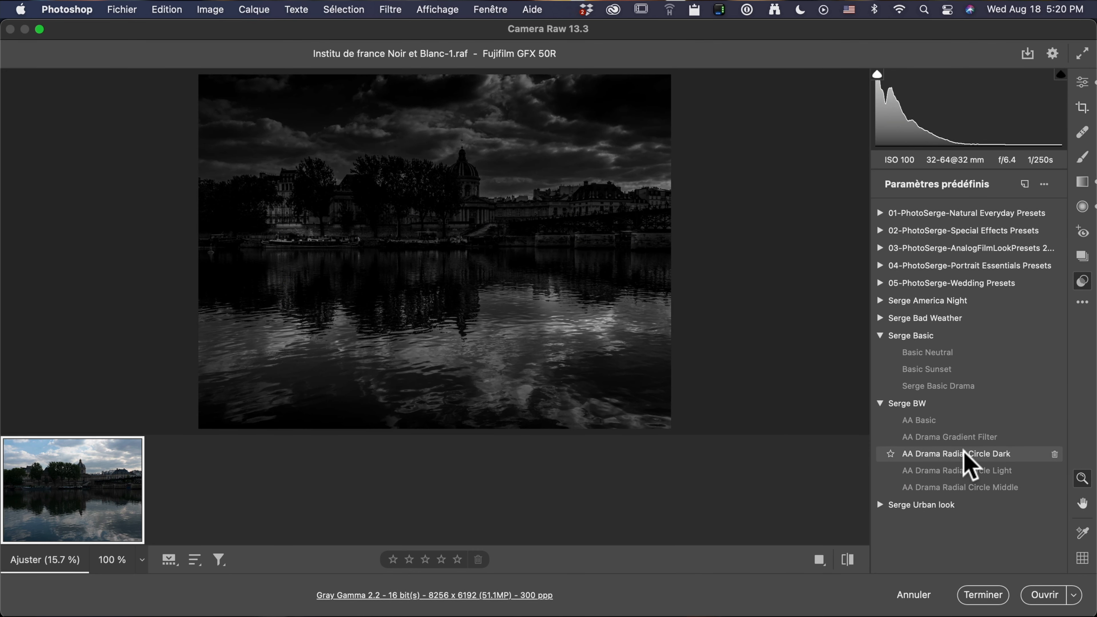